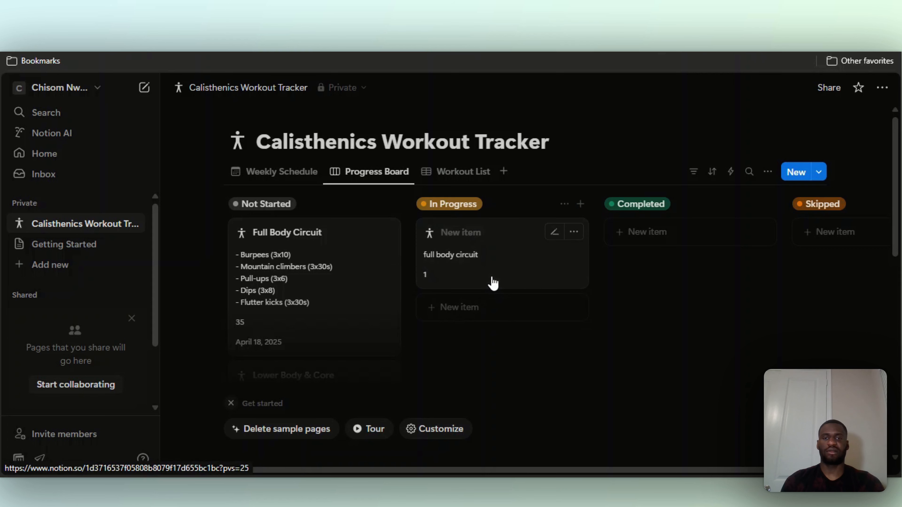
Delete the Energy Level property through the details of the untitled In Progress workout item, and close the item.
left_click(515, 256)
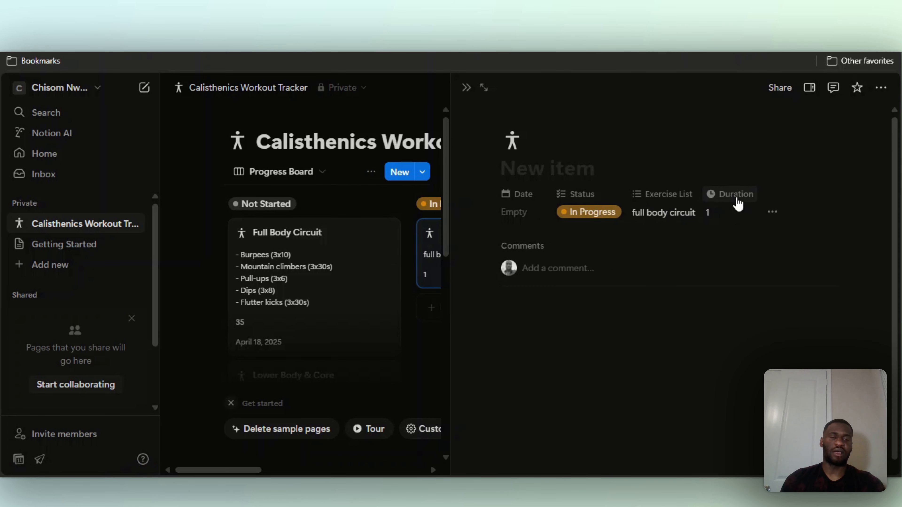
left_click(738, 198)
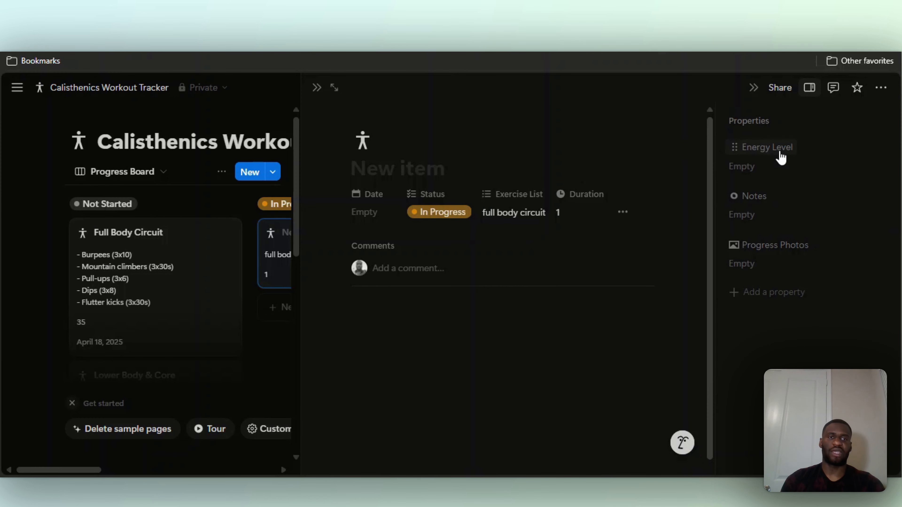
left_click(778, 151)
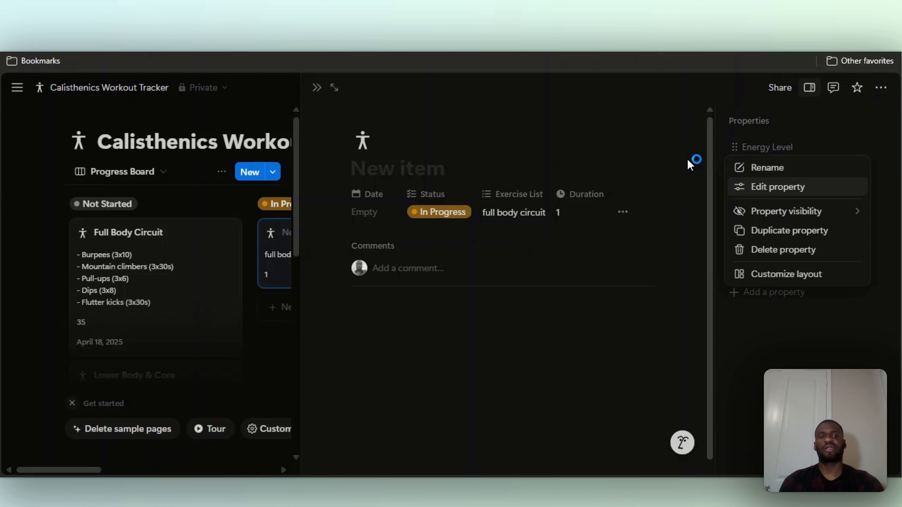
left_click(783, 250)
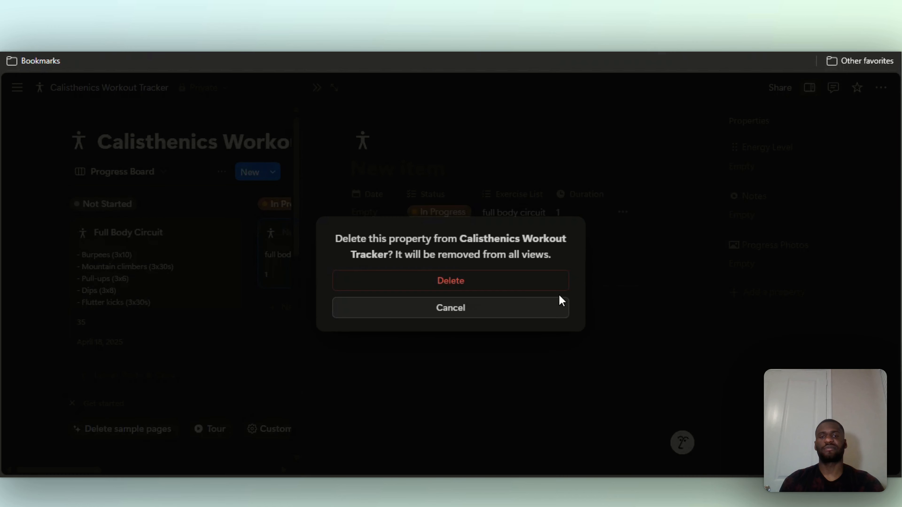
left_click(525, 283)
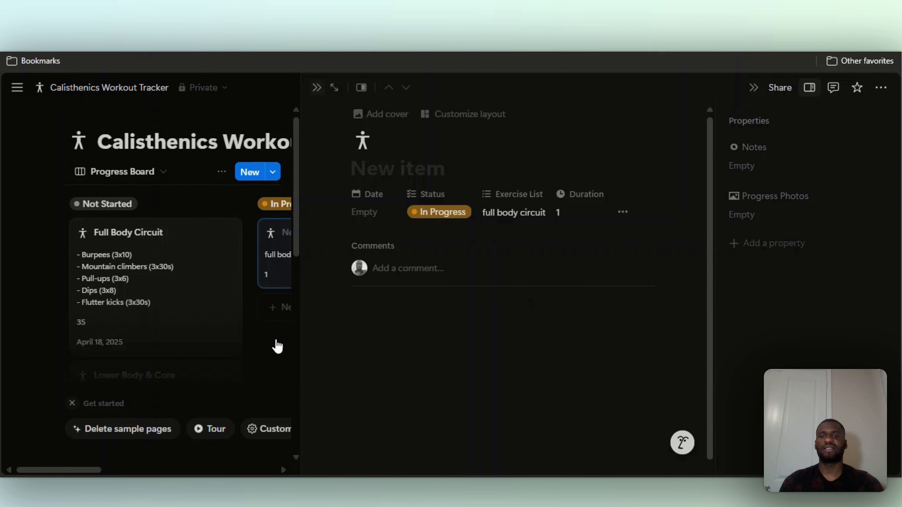
left_click(277, 340)
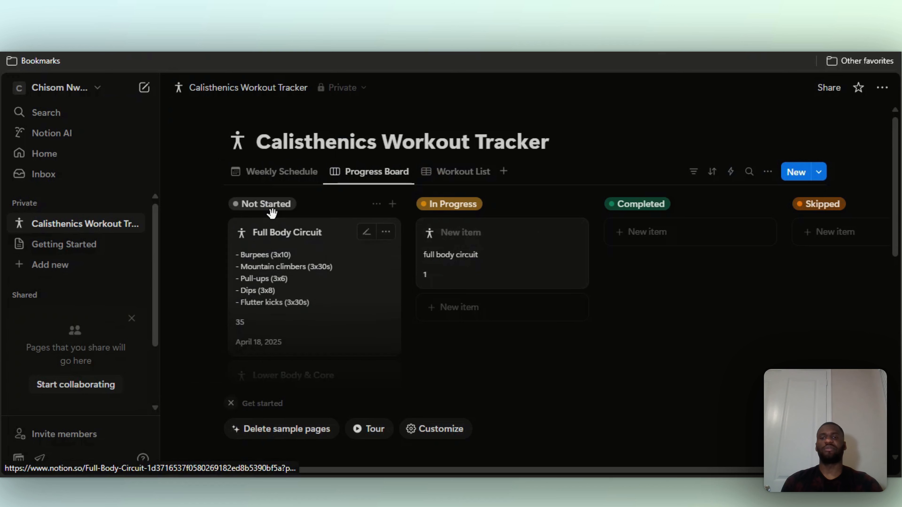
left_click(369, 236)
left_click(303, 273)
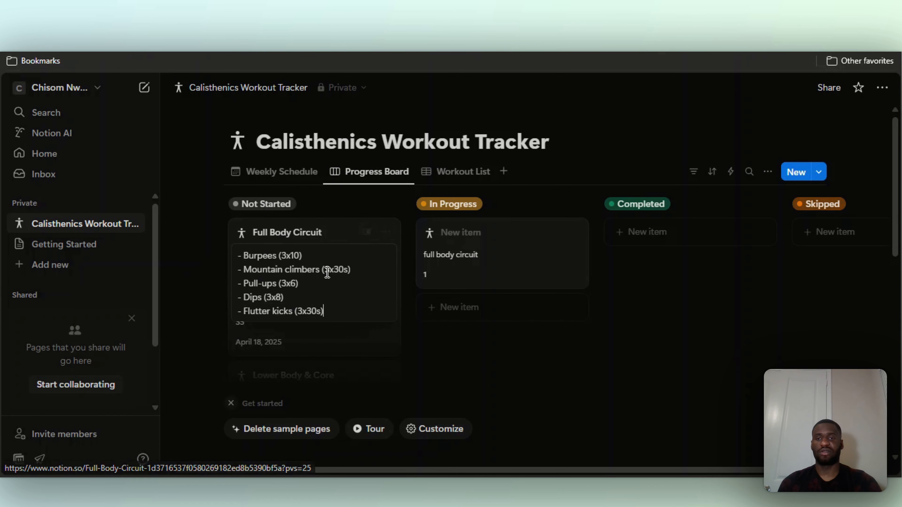
left_click(262, 298)
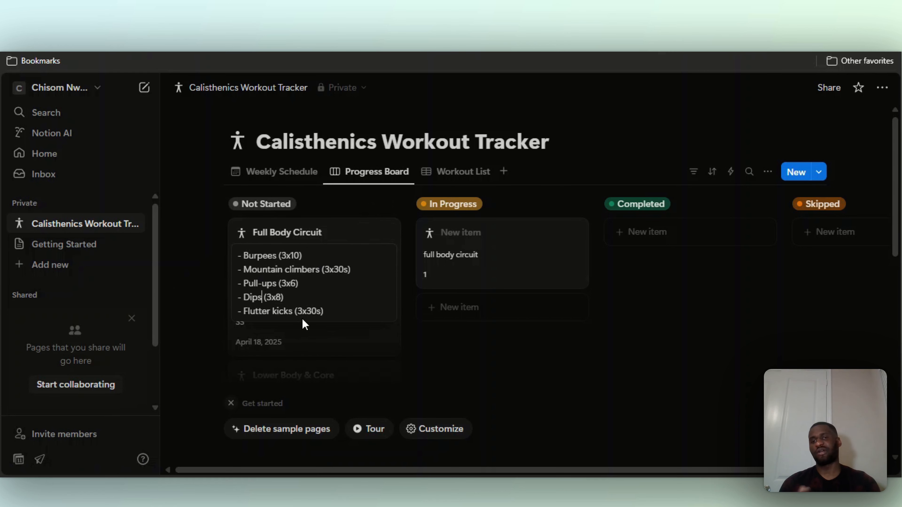
key("Escape")
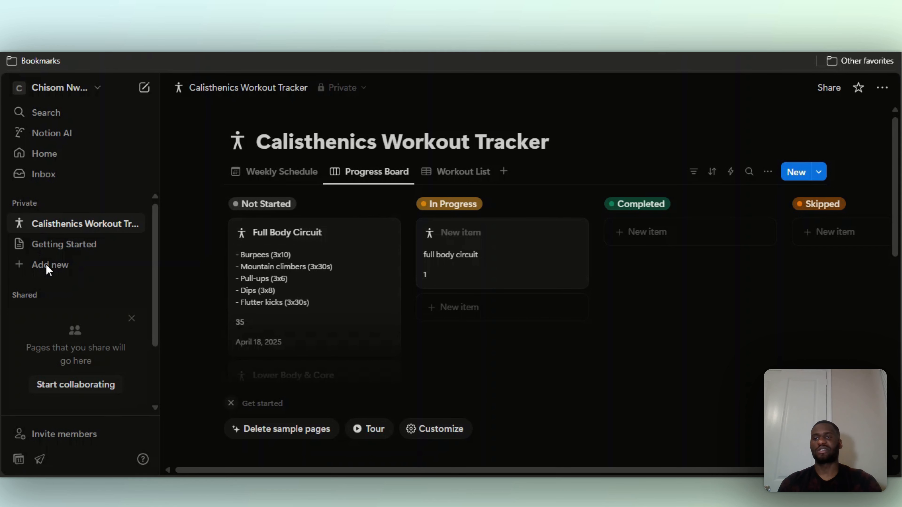
Build a new page with AI from the prompt "Make a schedule for creating weekly youtube and tiktok videos, make it very organized and understandable".
left_click(76, 276)
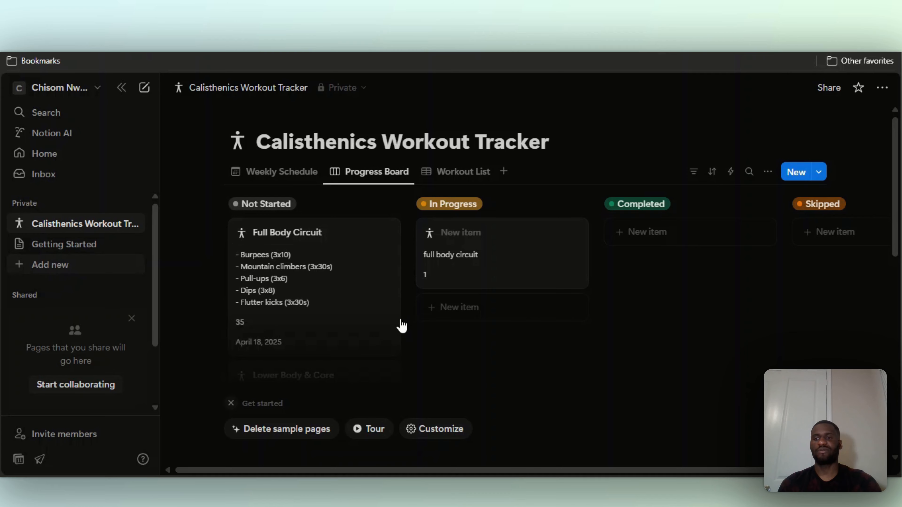
left_click(555, 185)
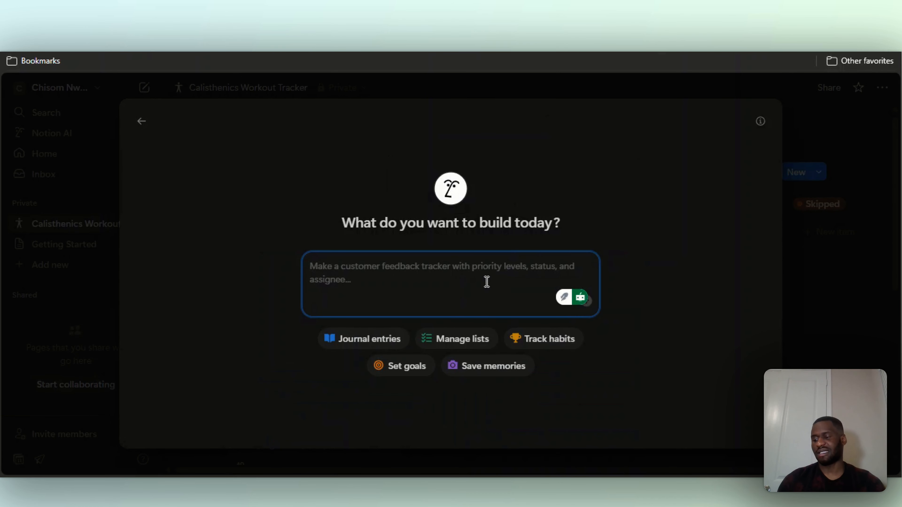
type("Make a ")
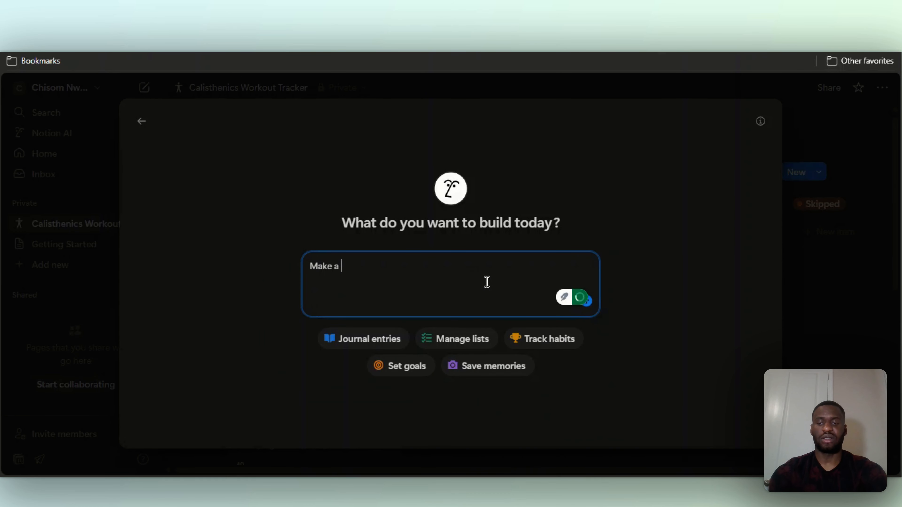
type("schedule for ")
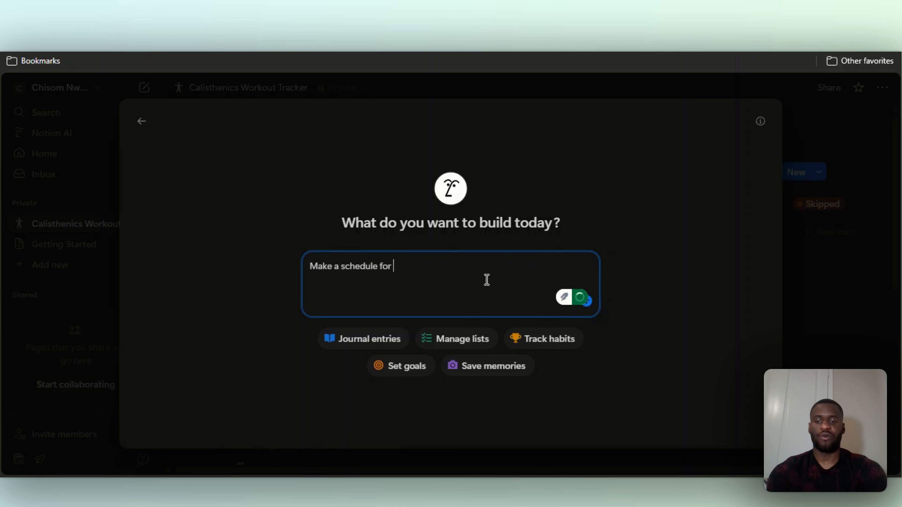
type("creating weekly youtu")
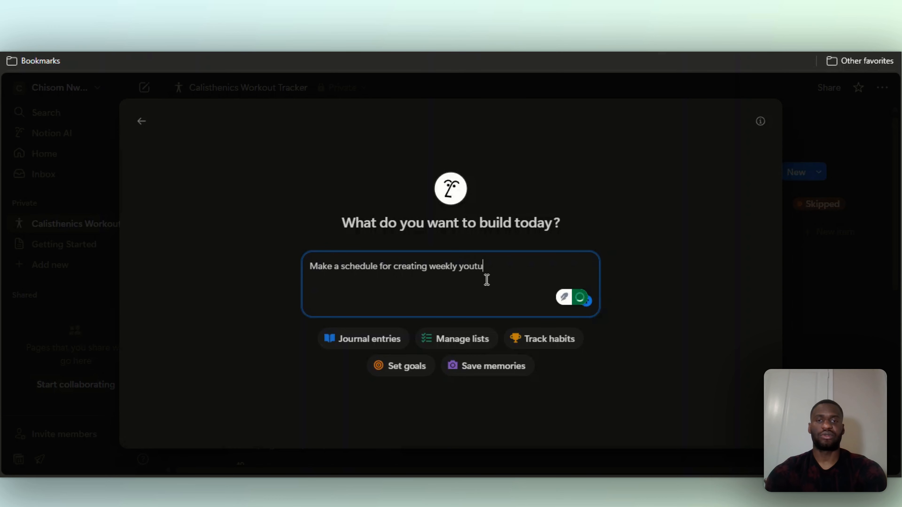
type("be and t")
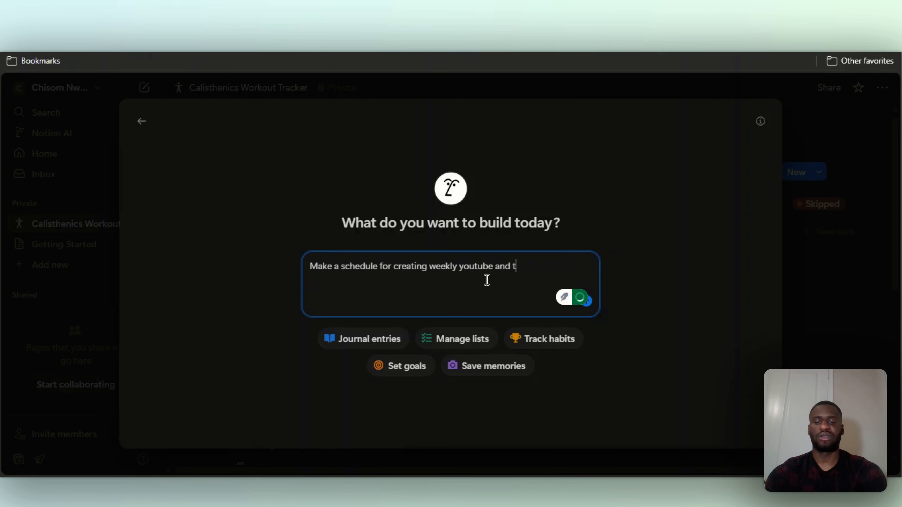
type("iktok v")
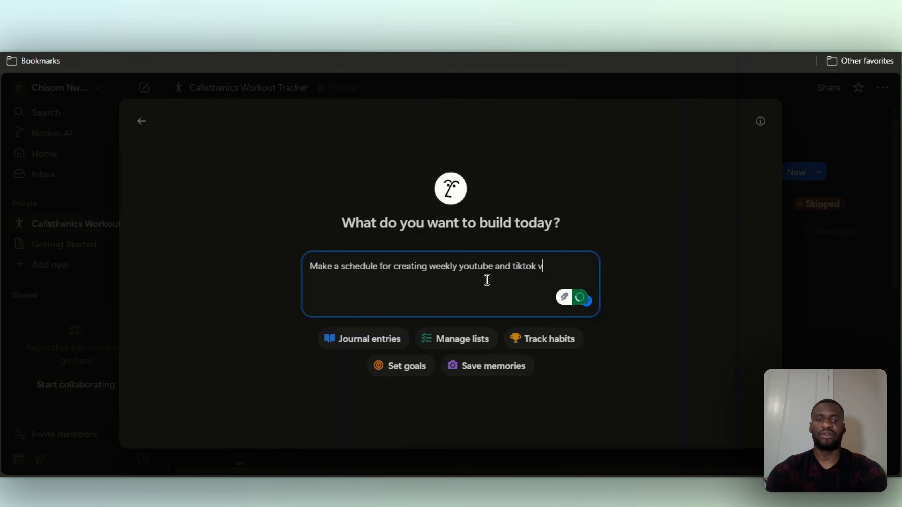
type("ideos, make it ve")
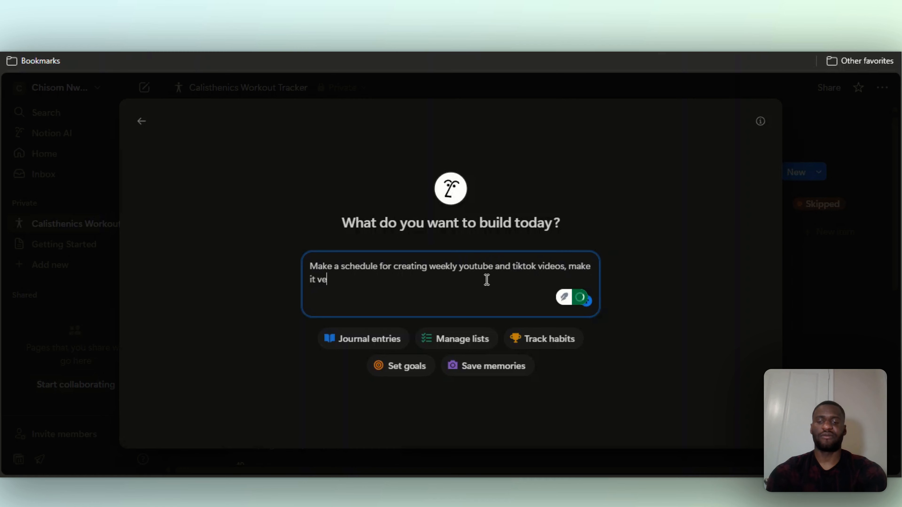
type("ry org")
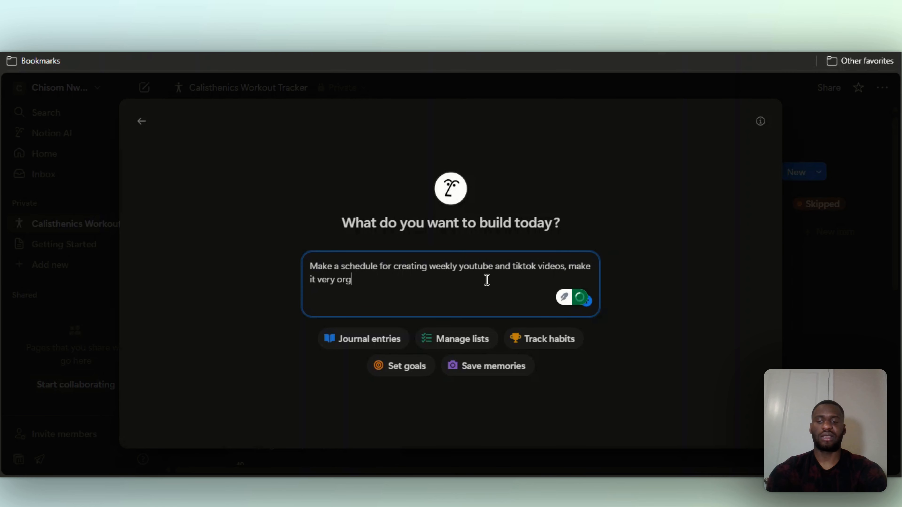
type("anized and un")
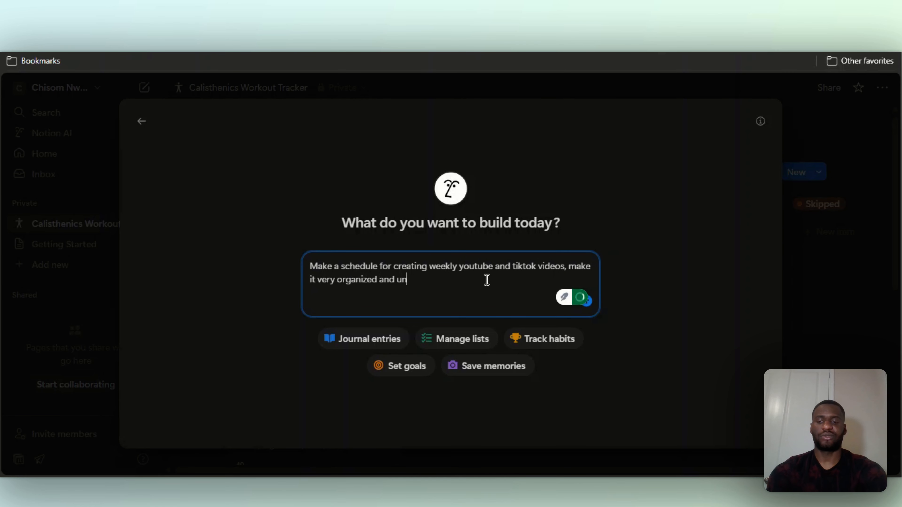
type("derstandable")
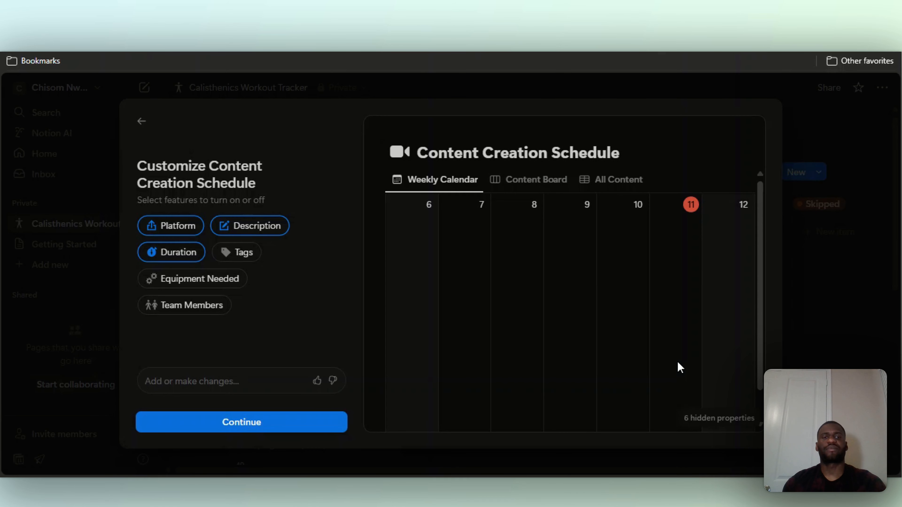
Examine the Content Board columns and cards and the All Content table columns in the Content Creation Schedule preview.
left_click(555, 186)
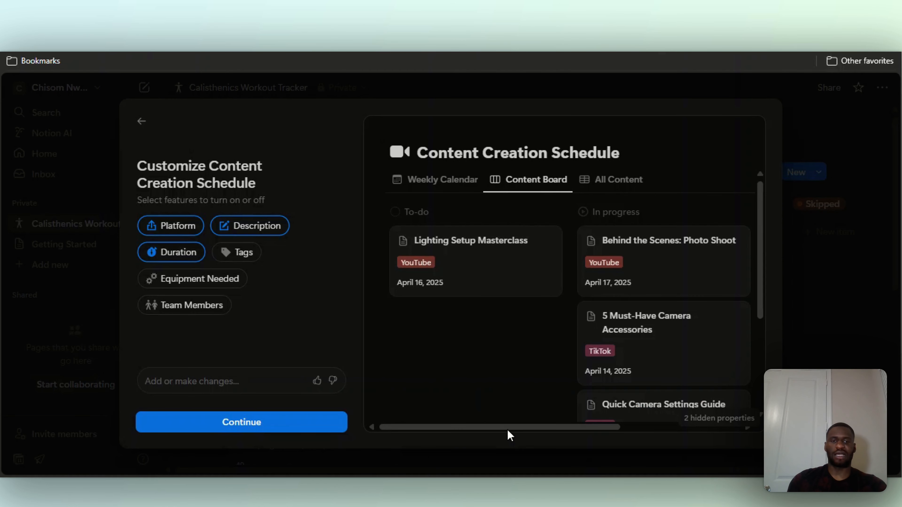
left_click_drag(511, 428, 608, 426)
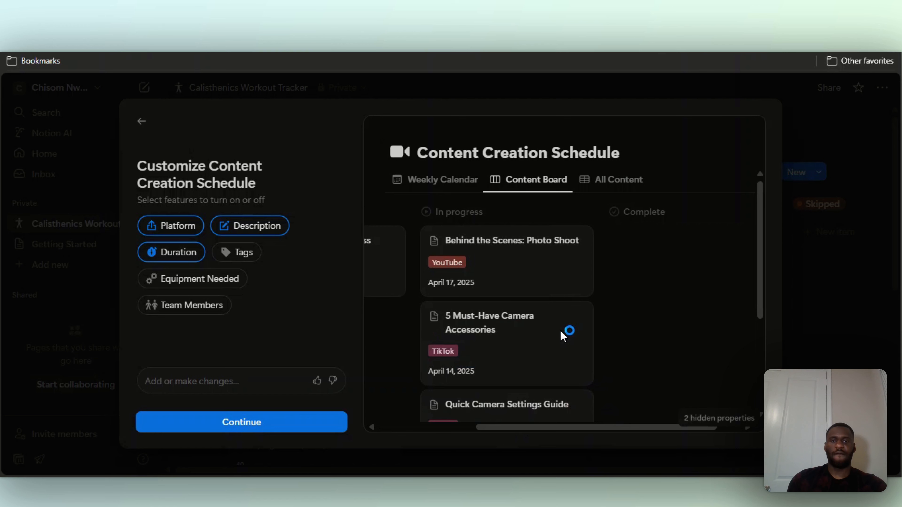
scroll(511, 274, "down", 2)
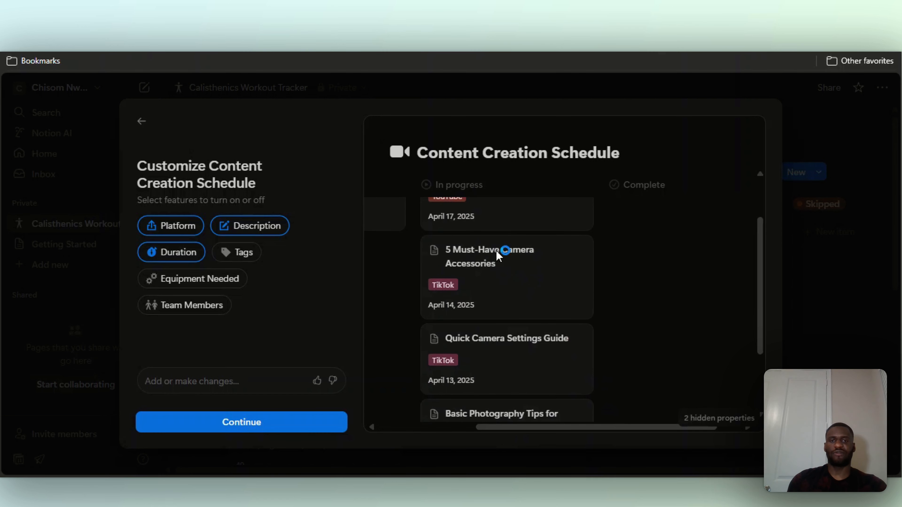
scroll(519, 315, "down", 3)
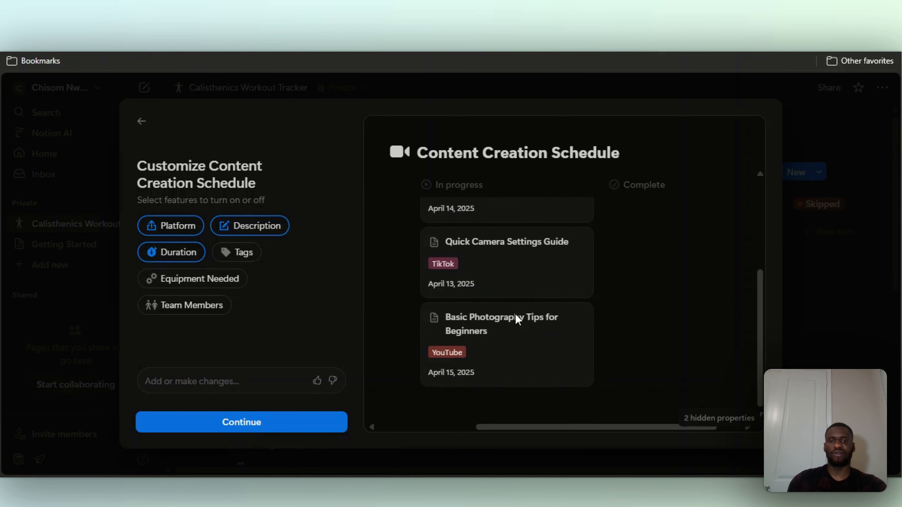
scroll(518, 320, "up", 5)
left_click_drag(556, 428, 487, 429)
left_click(632, 428)
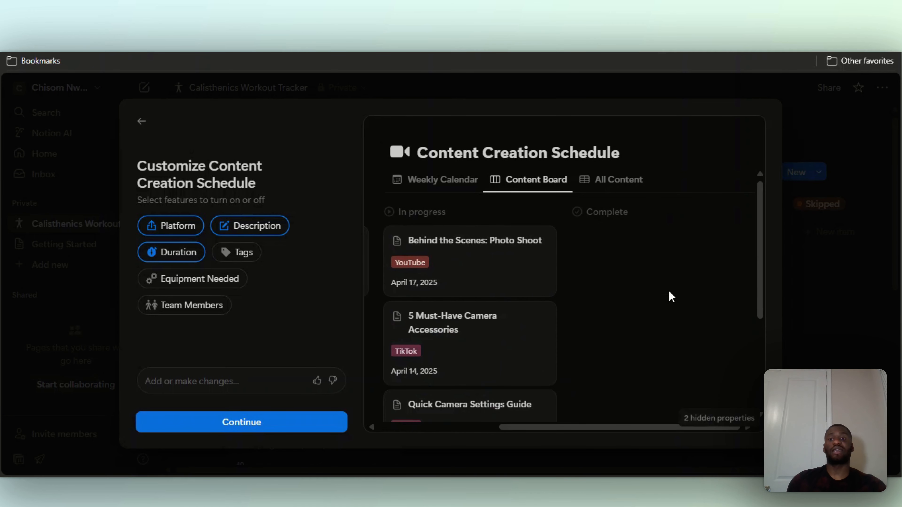
left_click(626, 187)
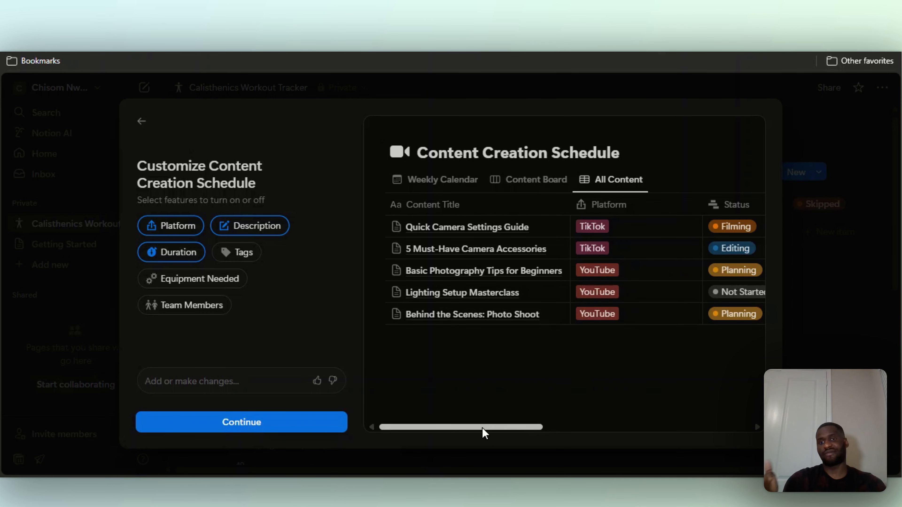
left_click_drag(483, 431, 739, 419)
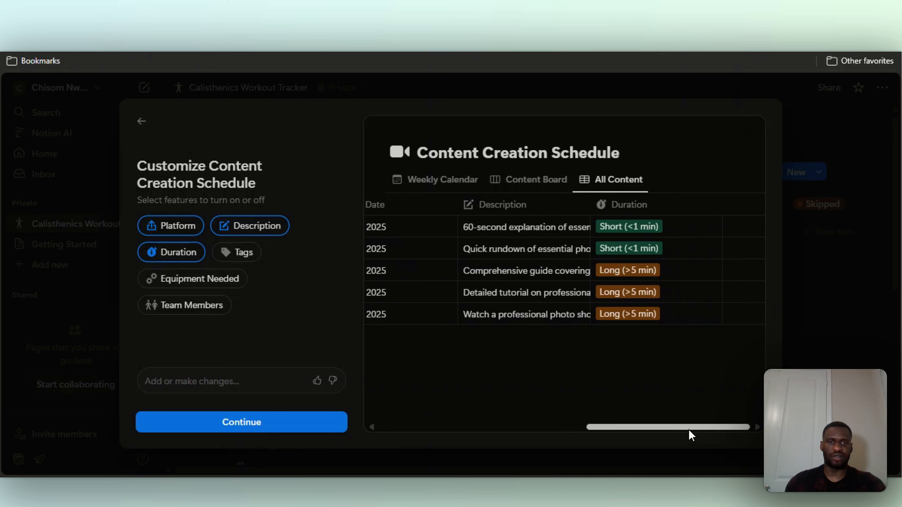
left_click_drag(688, 433, 481, 437)
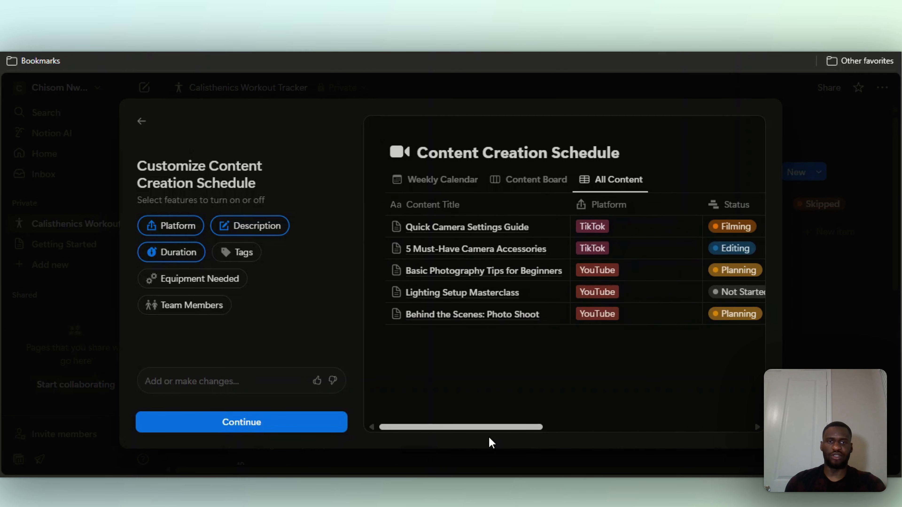
scroll(722, 363, "right", 5)
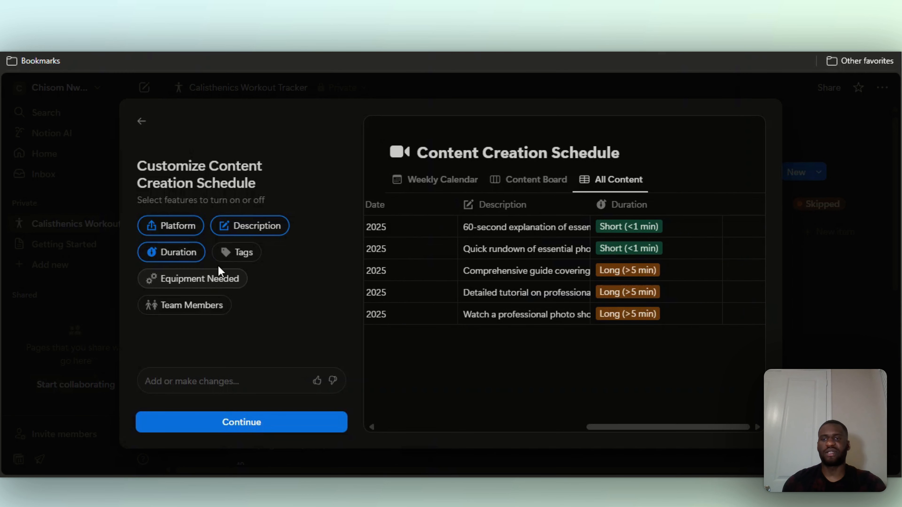
Turn on the Tags, Equipment Needed and Team Members features for the Content Creation Schedule.
left_click(260, 256)
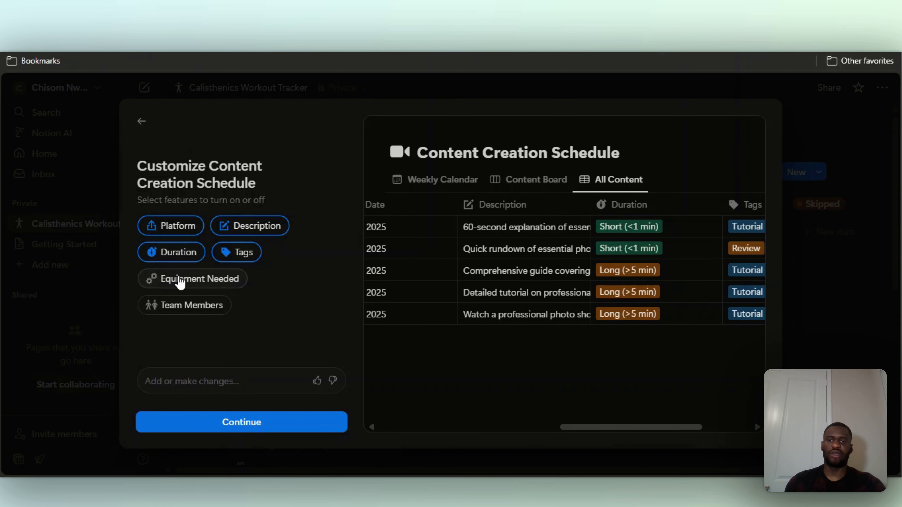
left_click(177, 280)
left_click_drag(608, 428, 671, 428)
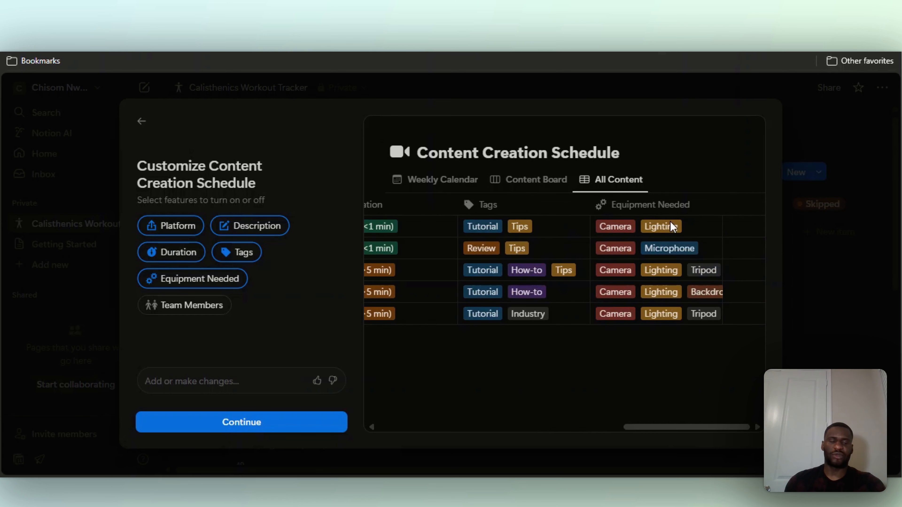
left_click(195, 312)
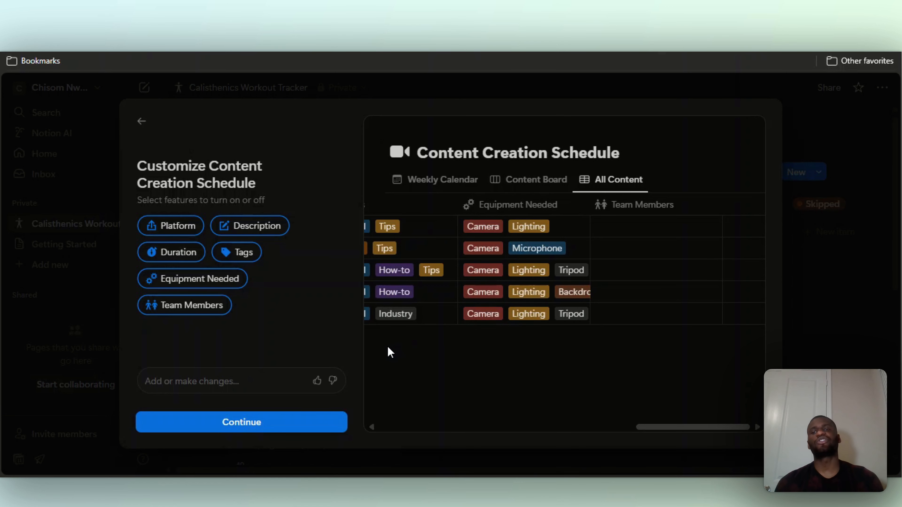
Have the AI revise the schedule with the prompt "The videos are around AI tools", and look over the All Content table's columns.
left_click(162, 384)
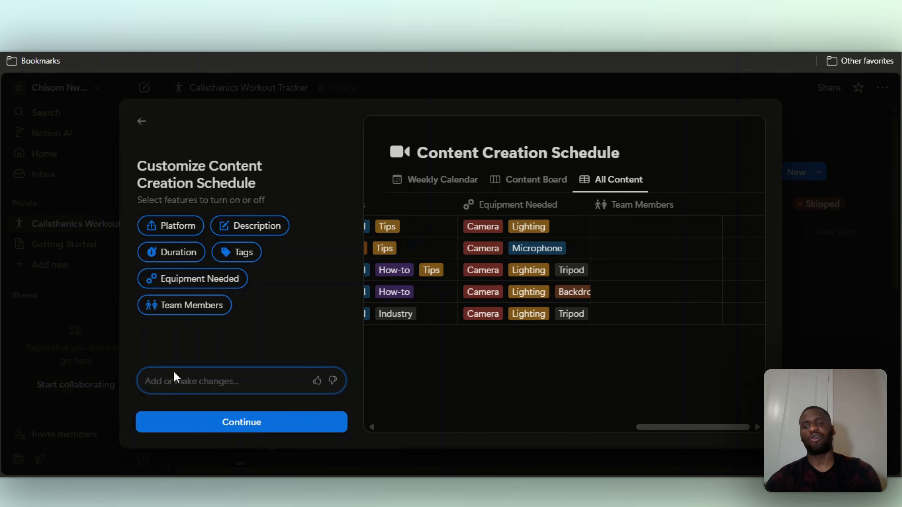
type("T")
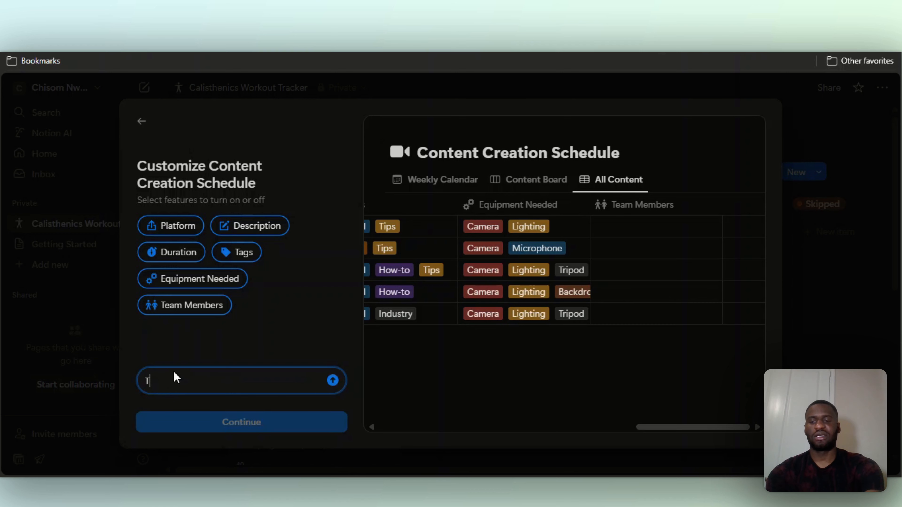
type("he videos are")
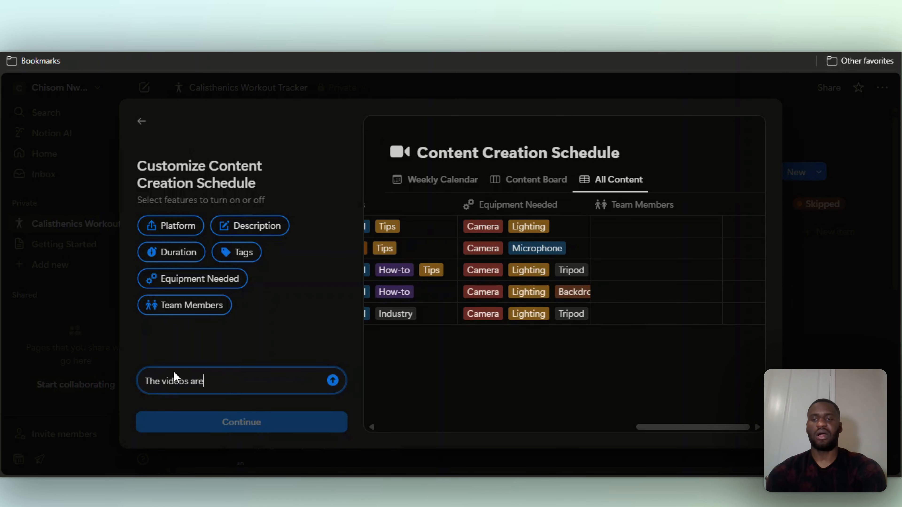
type(" around AI tools")
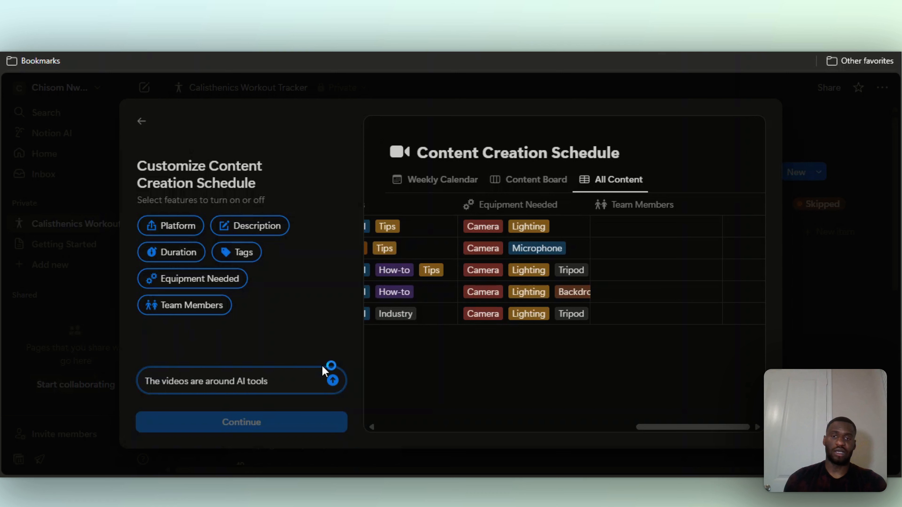
left_click(332, 380)
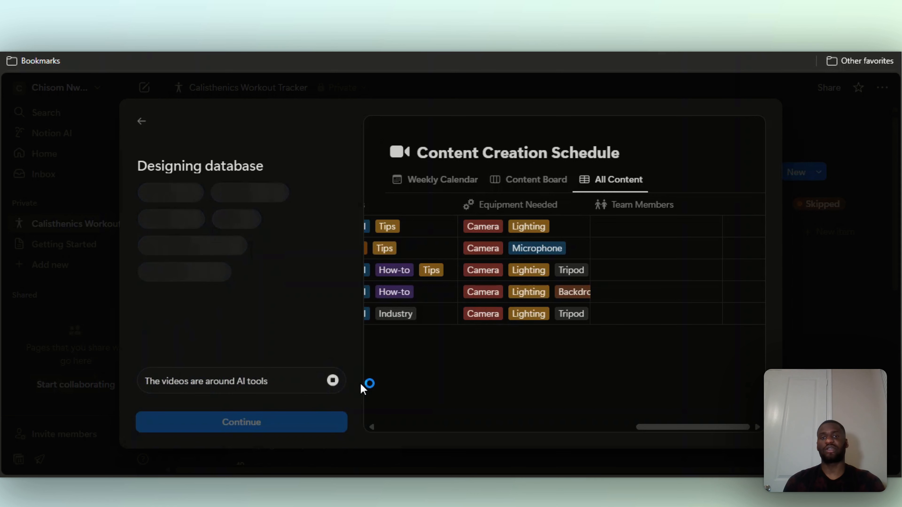
left_click_drag(729, 428, 380, 445)
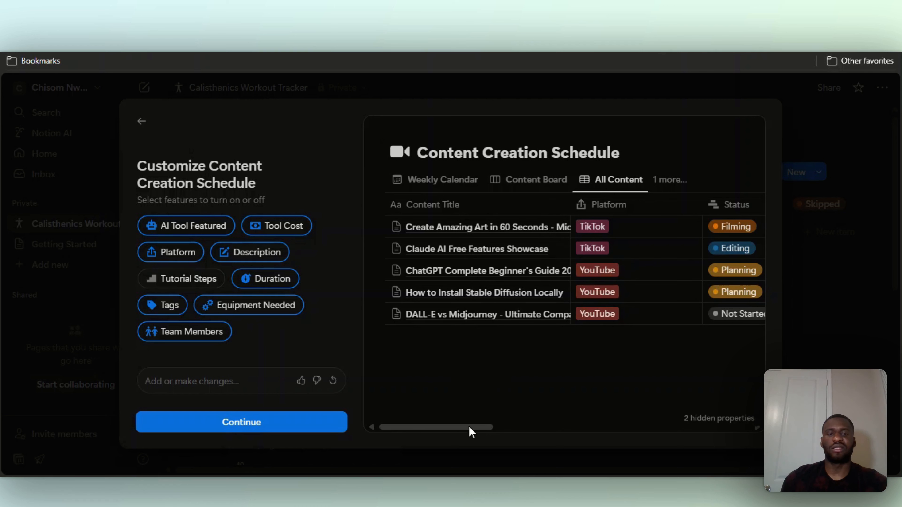
left_click_drag(470, 426, 721, 405)
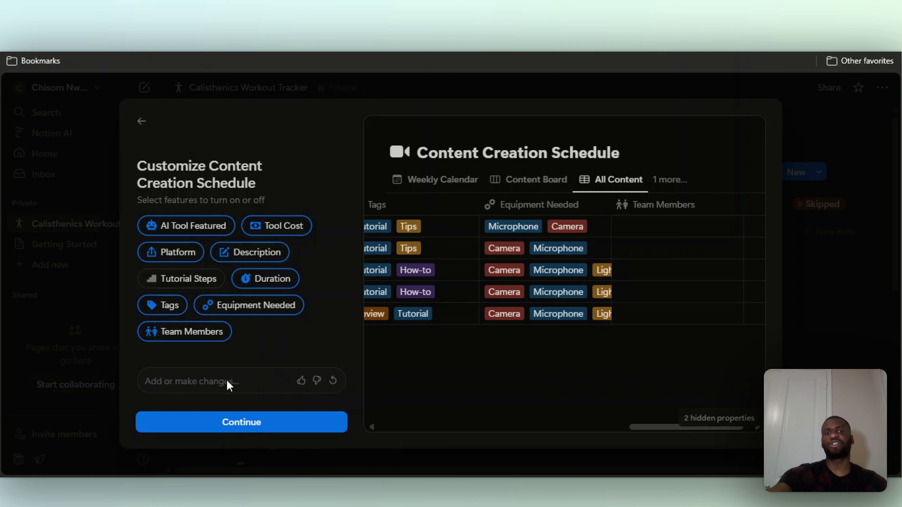
Continue to the view options and turn on the Tool Cost Overview and Platform List views.
left_click(232, 426)
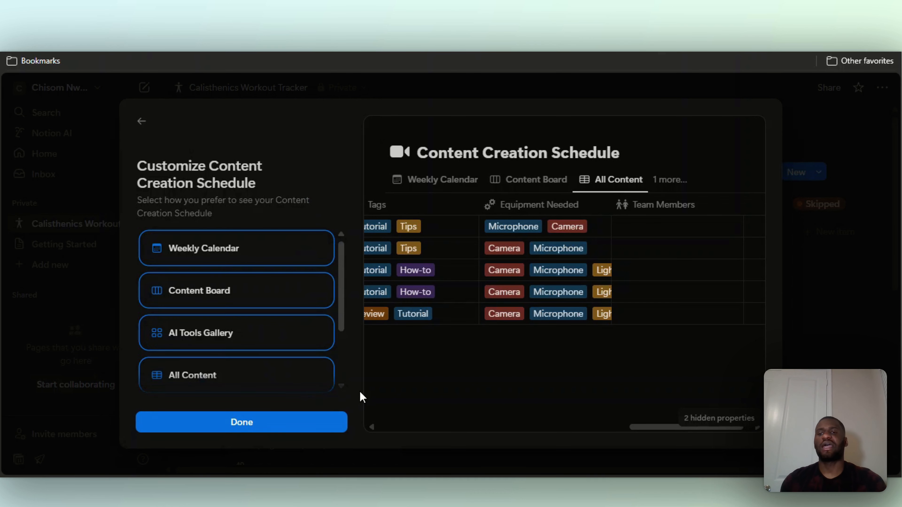
scroll(248, 343, "down", 3)
left_click(248, 336)
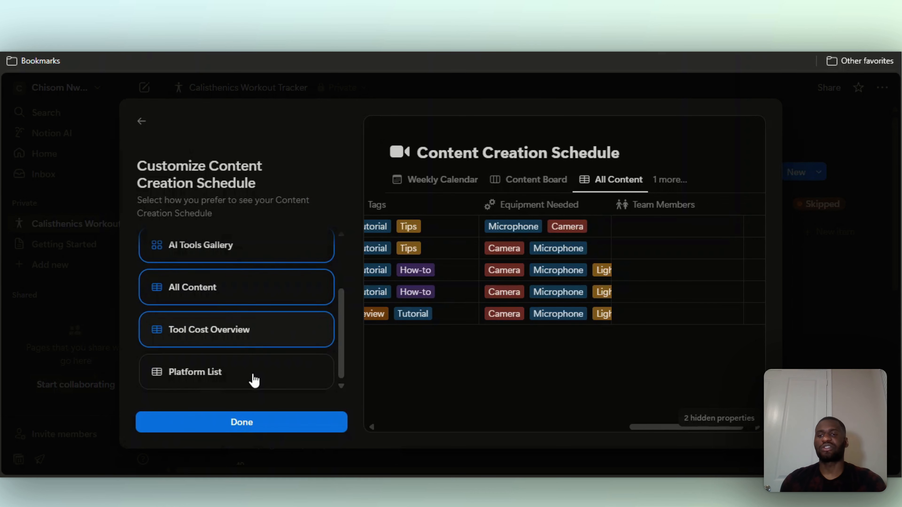
left_click(254, 381)
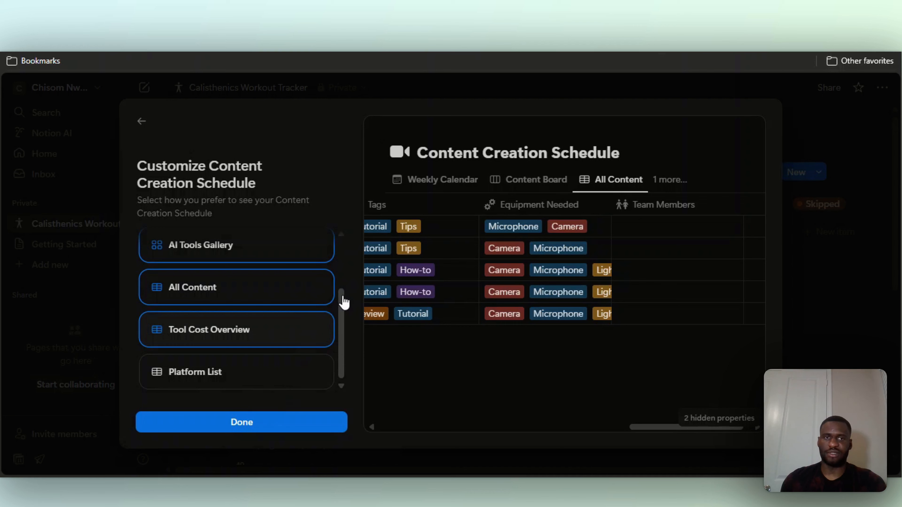
Look through the platform groups in the Platform List preview and finish creating the Content Creation Schedule.
scroll(518, 337, "down", 5)
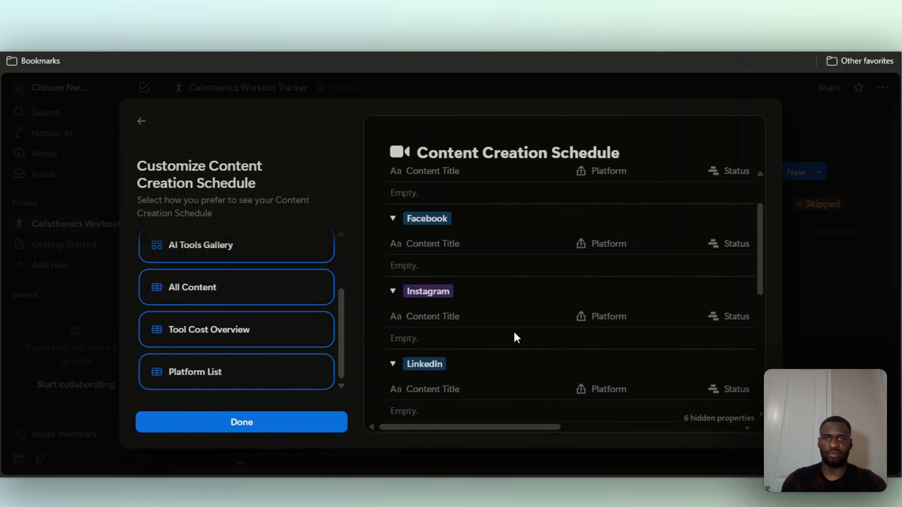
scroll(523, 343, "up", 4)
scroll(524, 343, "up", 2)
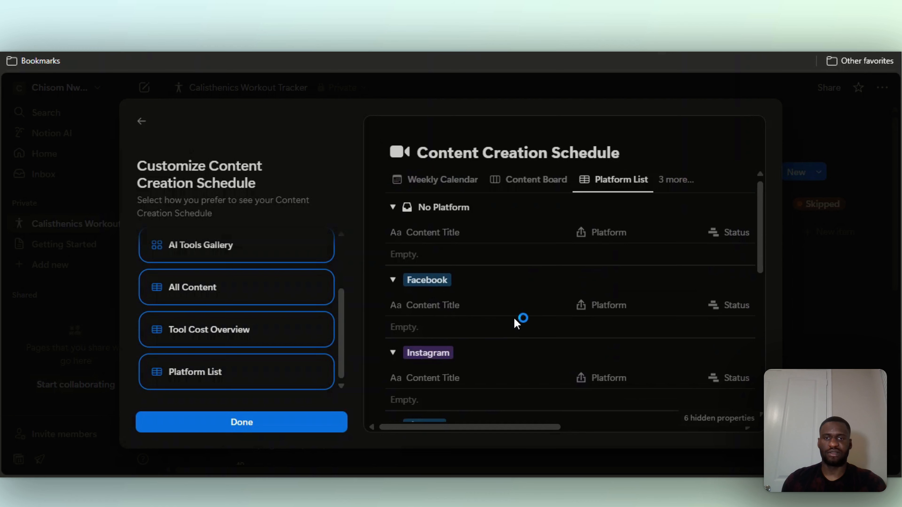
scroll(497, 319, "down", 5)
scroll(483, 327, "down", 4)
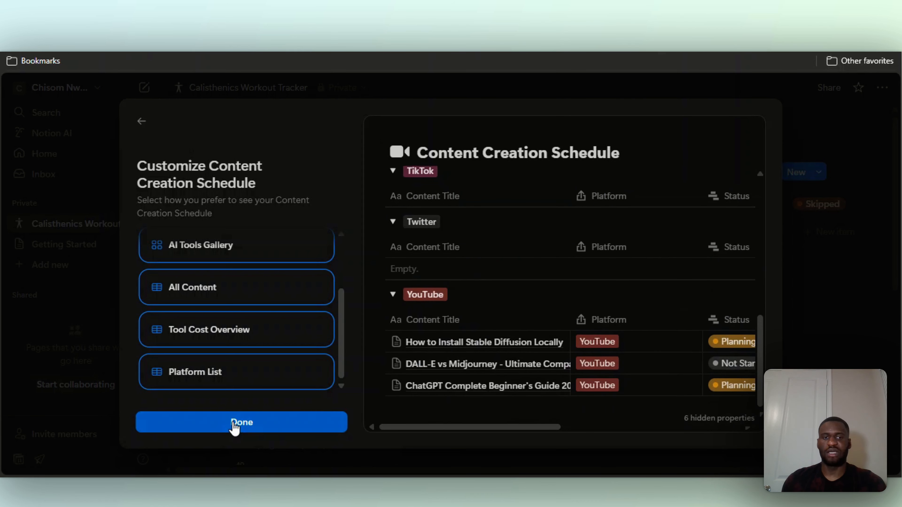
left_click(242, 422)
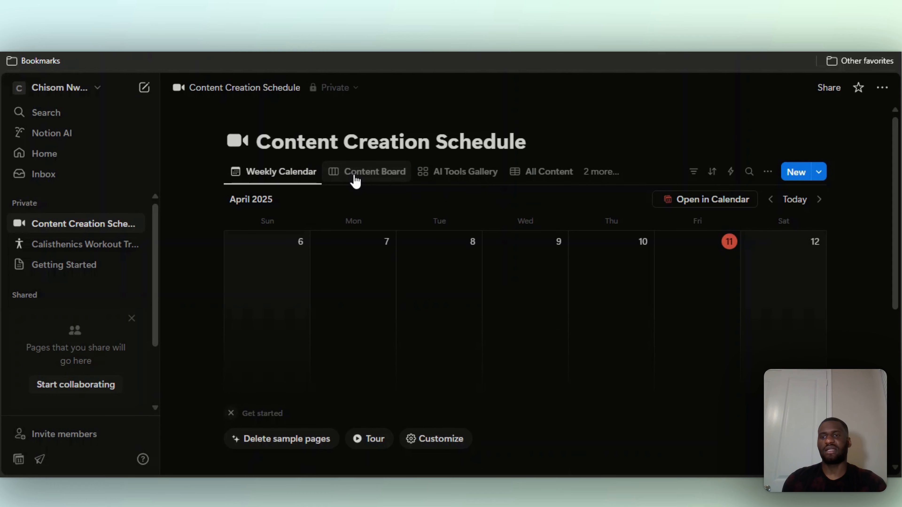
Open the schedule's Content Board view and look through its cards.
left_click(409, 191)
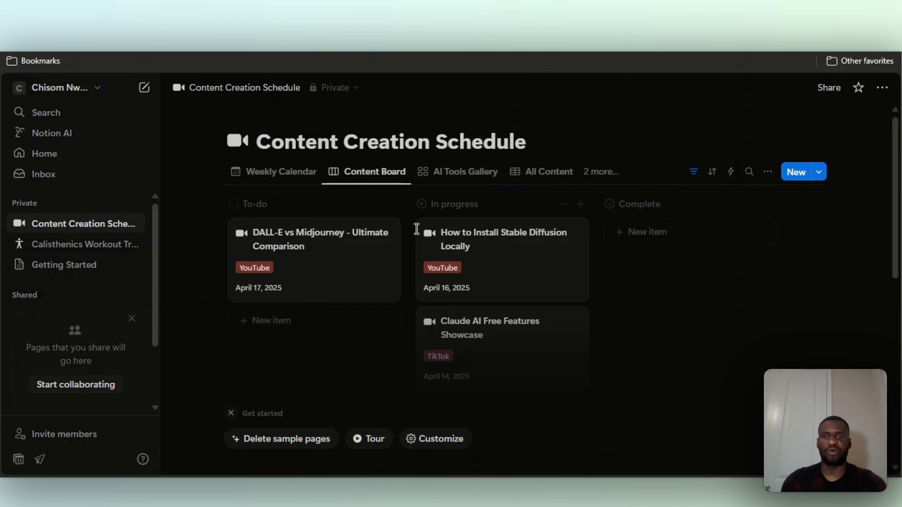
scroll(568, 351, "down", 8)
scroll(567, 348, "up", 8)
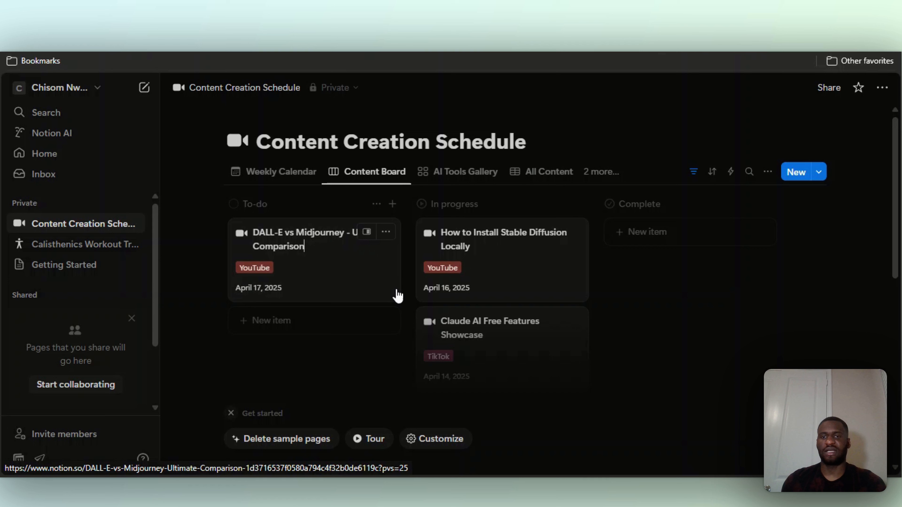
Try Instagram as the platform of the "DALL-E vs Midjourney - Ultimate Comparison" card, and set it back to YouTube.
left_click(294, 274)
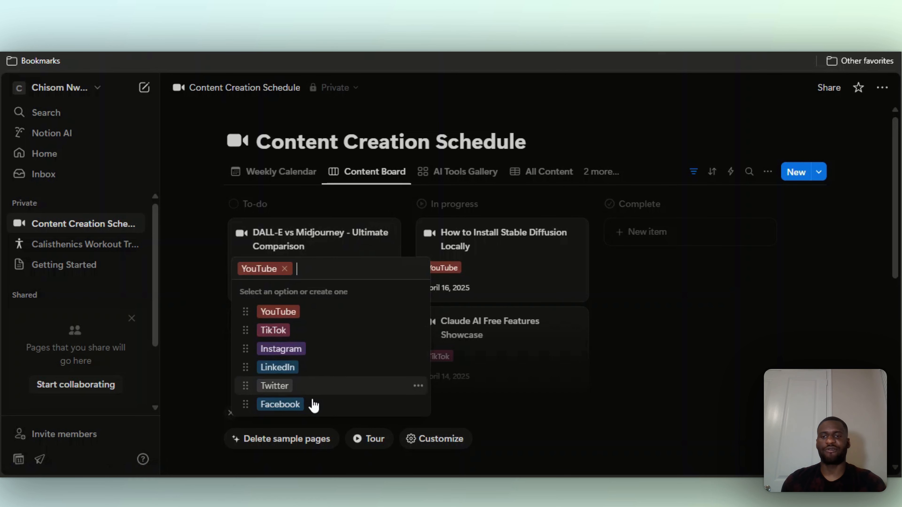
left_click(308, 349)
left_click(286, 276)
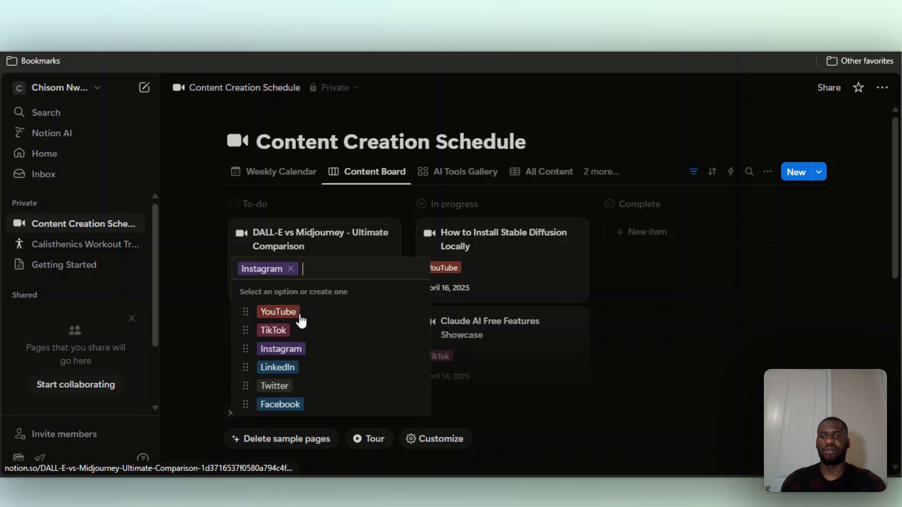
left_click(302, 315)
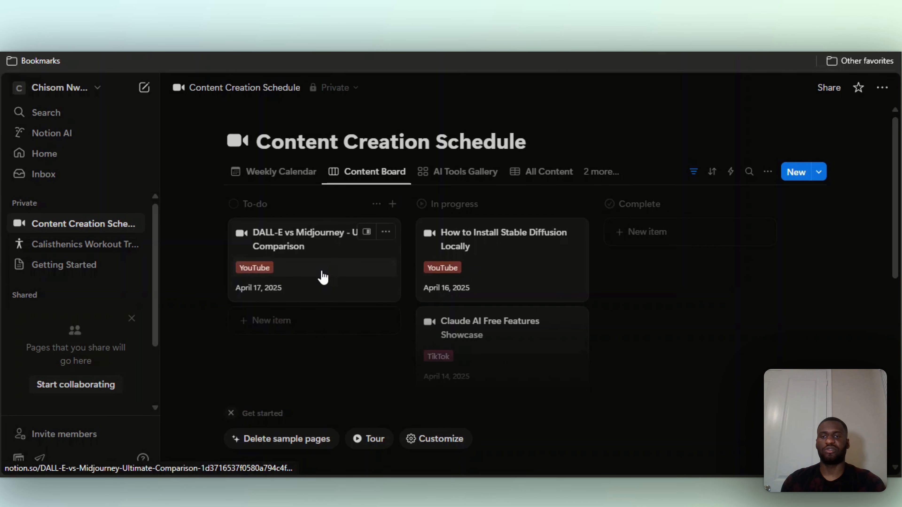
Set the platform of the "DALL-E vs Midjourney - Ultimate Comparison" card to Facebook.
left_click(318, 276)
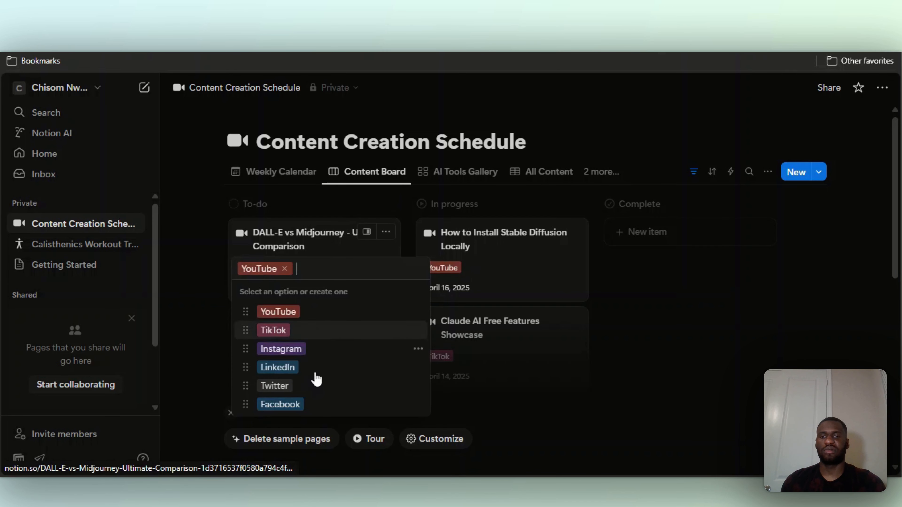
left_click(316, 405)
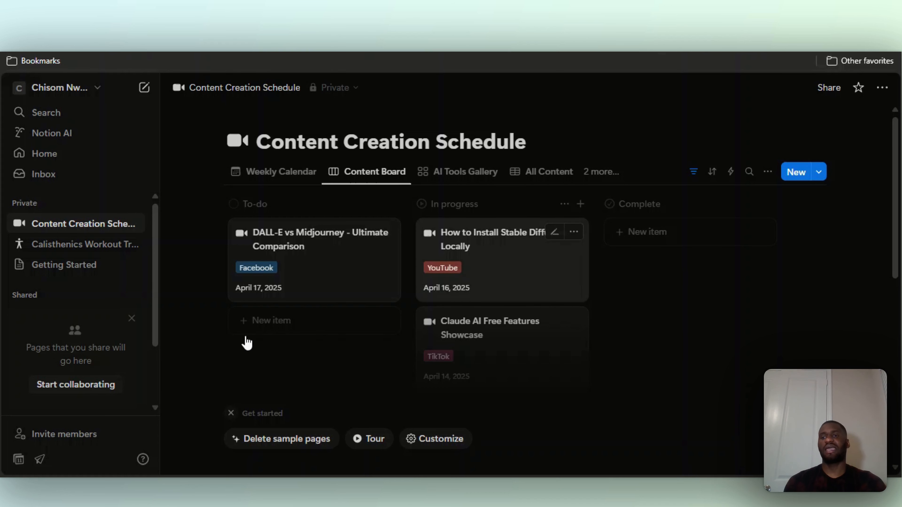
scroll(57, 329, "down", 3)
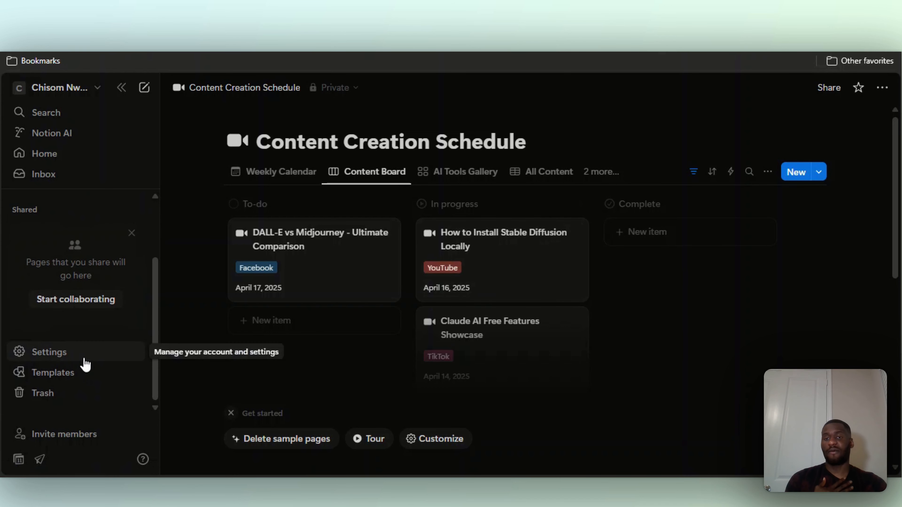
scroll(124, 340, "up", 3)
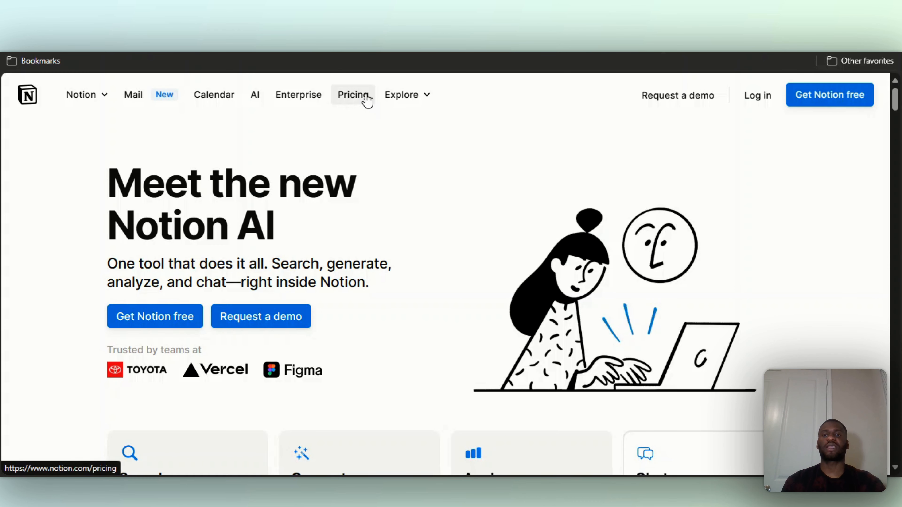
Open the pricing page of the Notion website and show the plan prices for monthly payment.
left_click(367, 101)
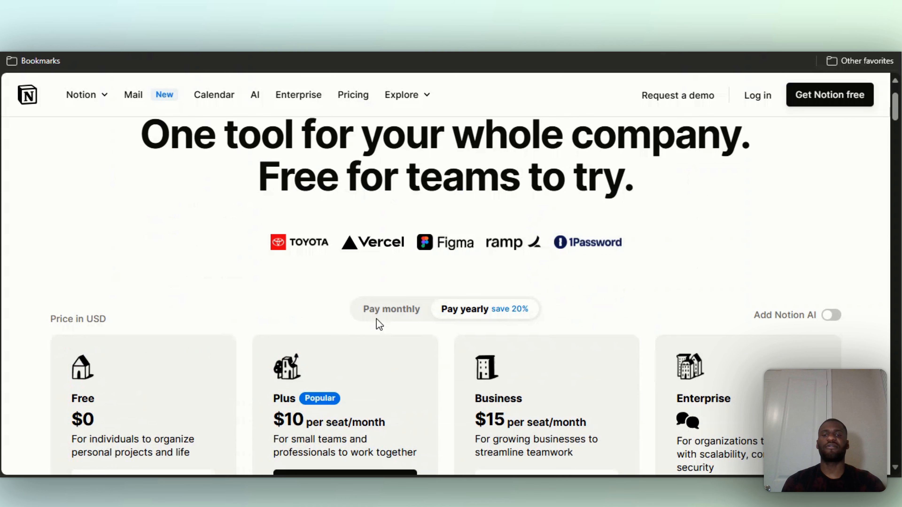
left_click(377, 317)
scroll(333, 256, "down", 5)
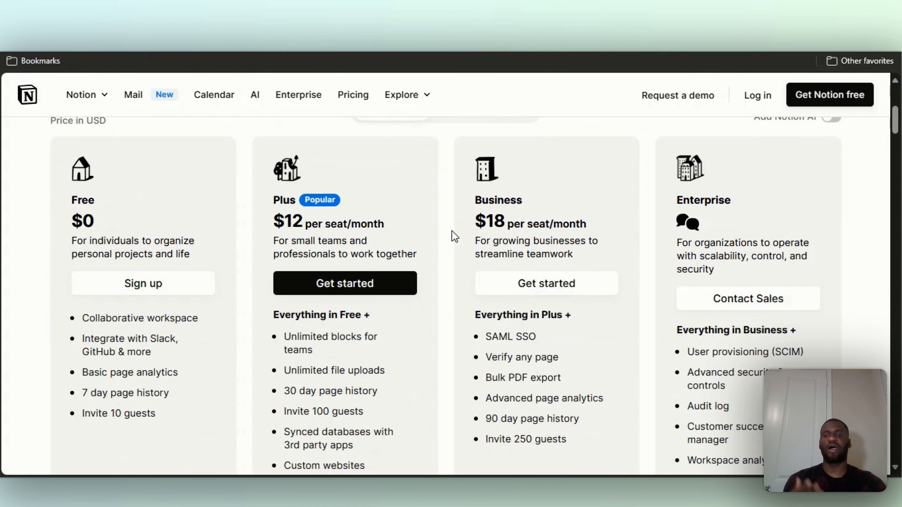
Examine the monthly prices and the included features of the Free and Plus plans.
scroll(455, 236, "up", 3)
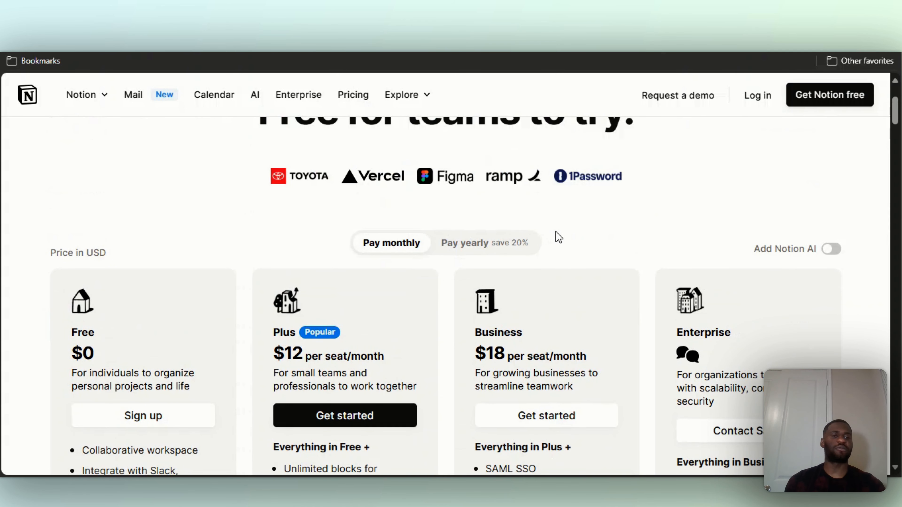
scroll(418, 262, "down", 5)
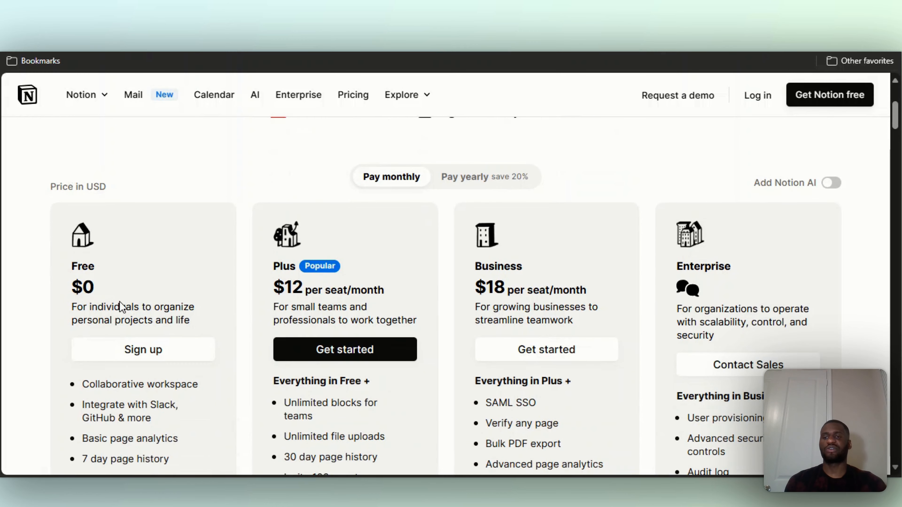
scroll(118, 310, "up", 2)
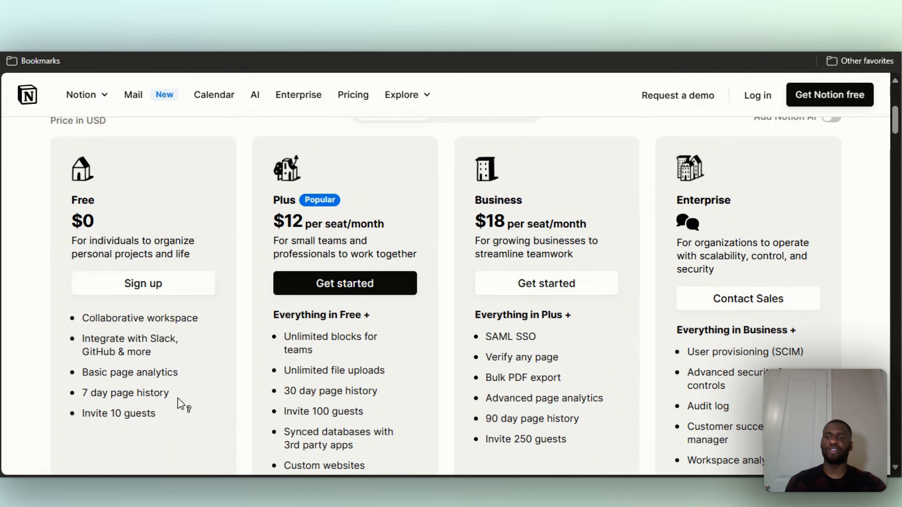
scroll(199, 369, "down", 2)
scroll(355, 320, "up", 2)
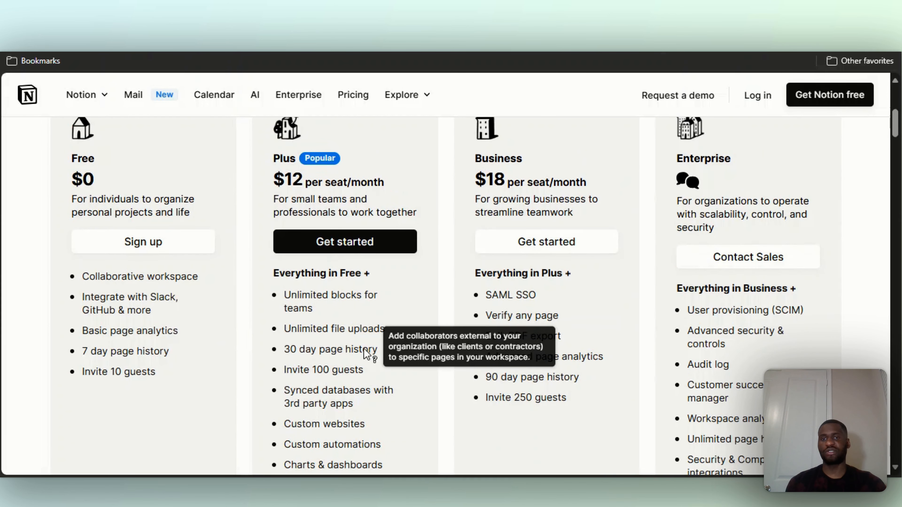
scroll(390, 222, "down", 2)
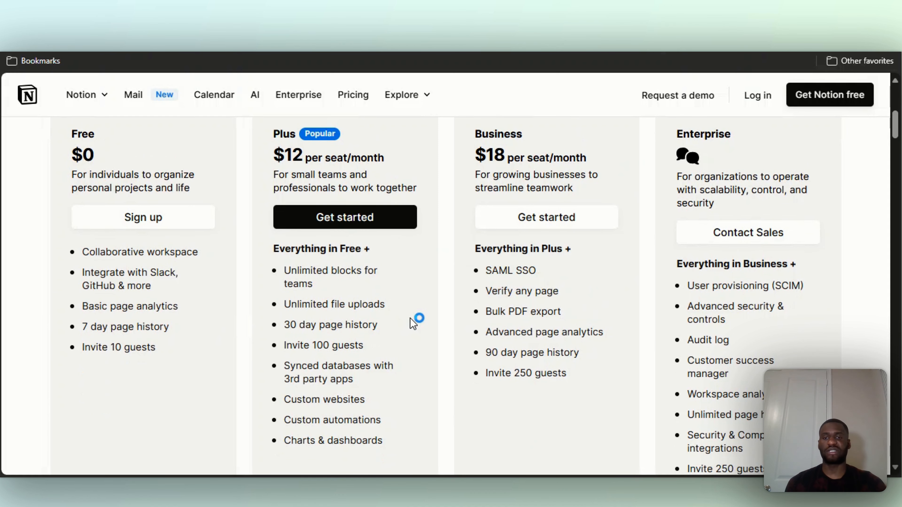
scroll(409, 320, "down", 2)
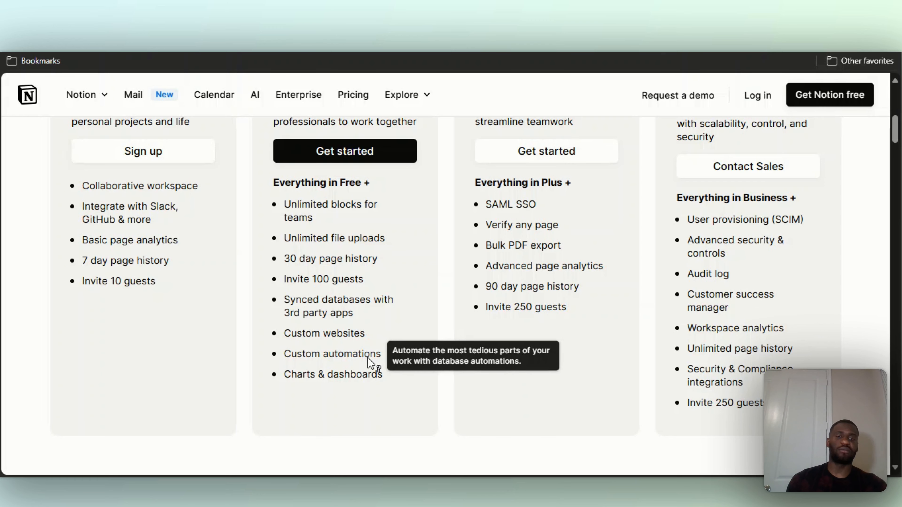
scroll(575, 375, "up", 2)
scroll(573, 371, "up", 2)
Examine the features included in the Business and Enterprise plans.
scroll(551, 328, "down", 1)
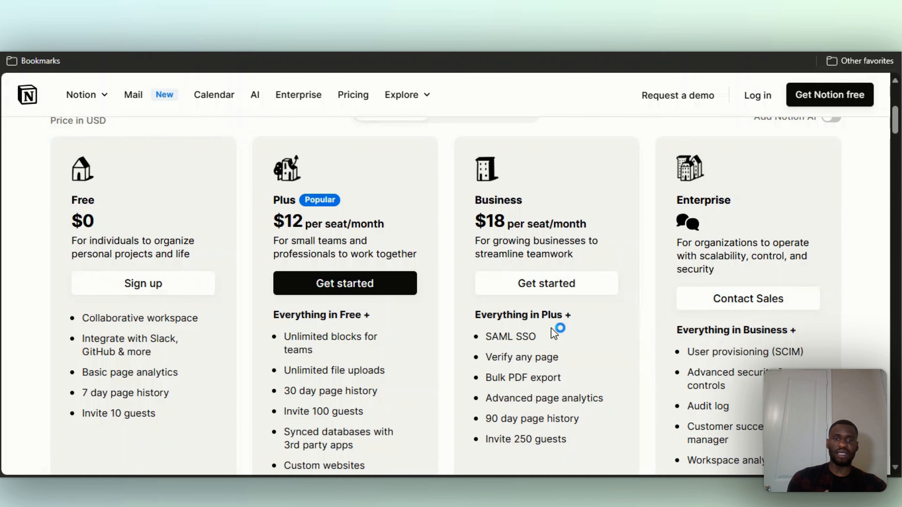
scroll(573, 347, "down", 1)
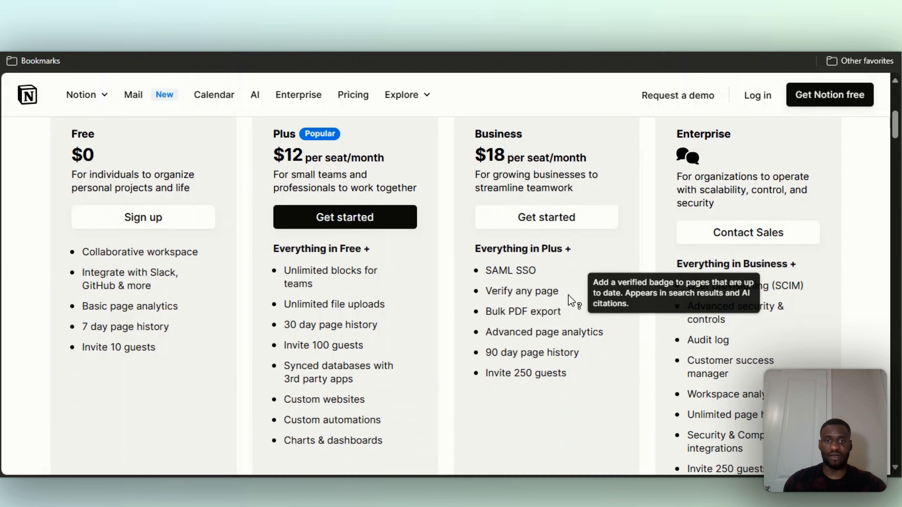
mouse_move(560, 315)
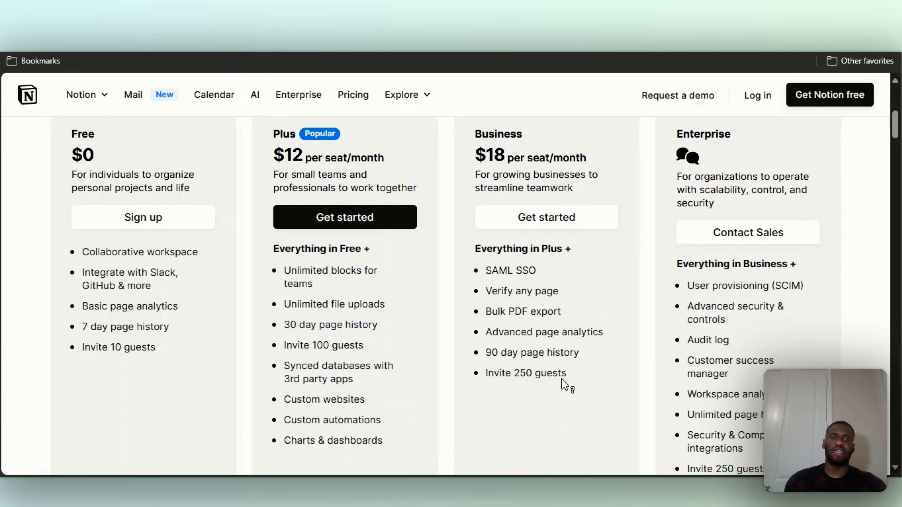
mouse_move(566, 379)
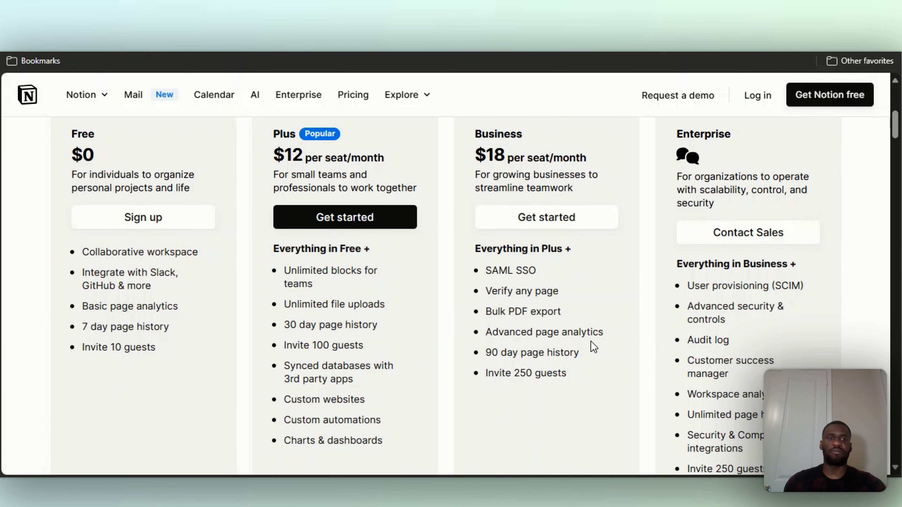
mouse_move(779, 322)
scroll(829, 201, "up", 2)
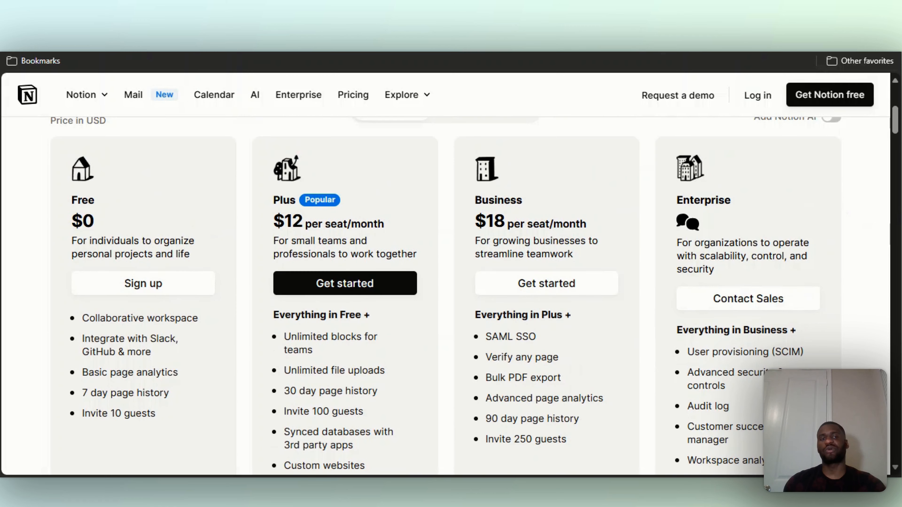
scroll(867, 260, "down", 6)
scroll(867, 259, "up", 12)
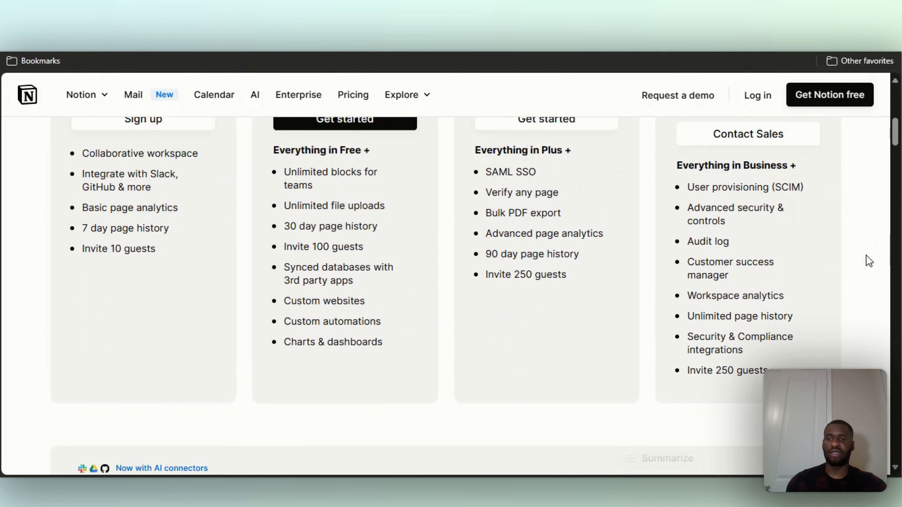